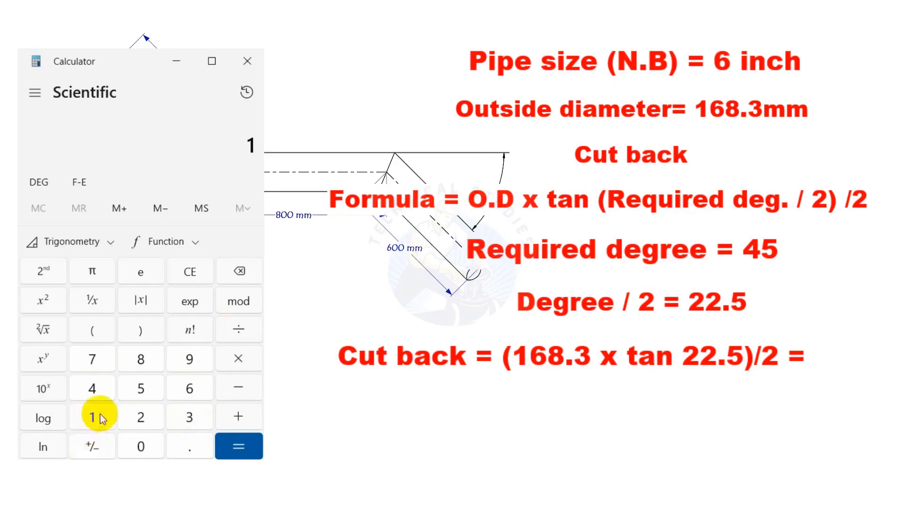
Step: Enter the diameter 168.3 as the first factor of a multiplication
click(185, 391)
click(145, 360)
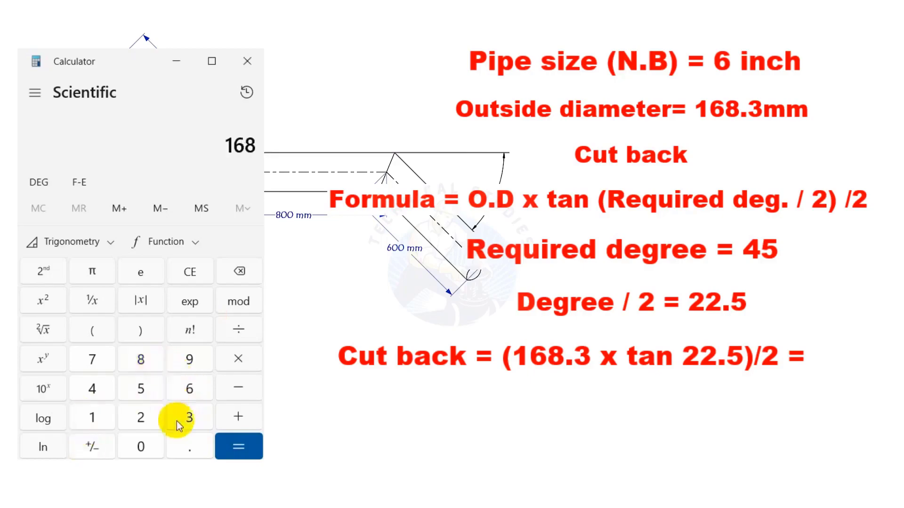
click(183, 448)
click(189, 417)
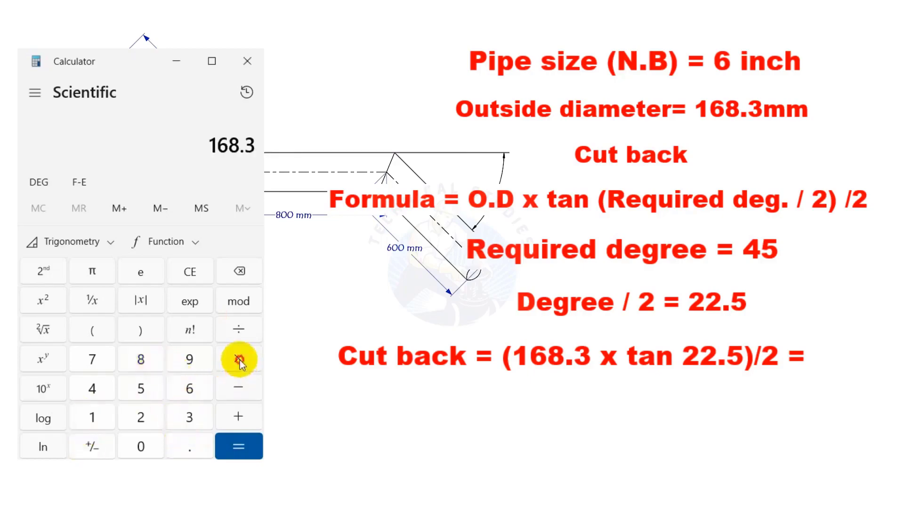
click(239, 360)
Step: Multiply by tan(22.5) and evaluate the product
click(155, 417)
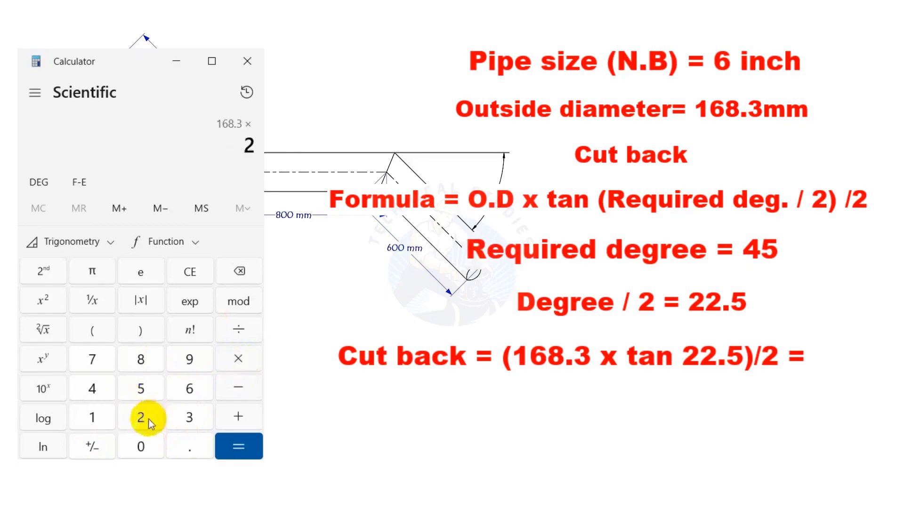
click(189, 447)
click(141, 392)
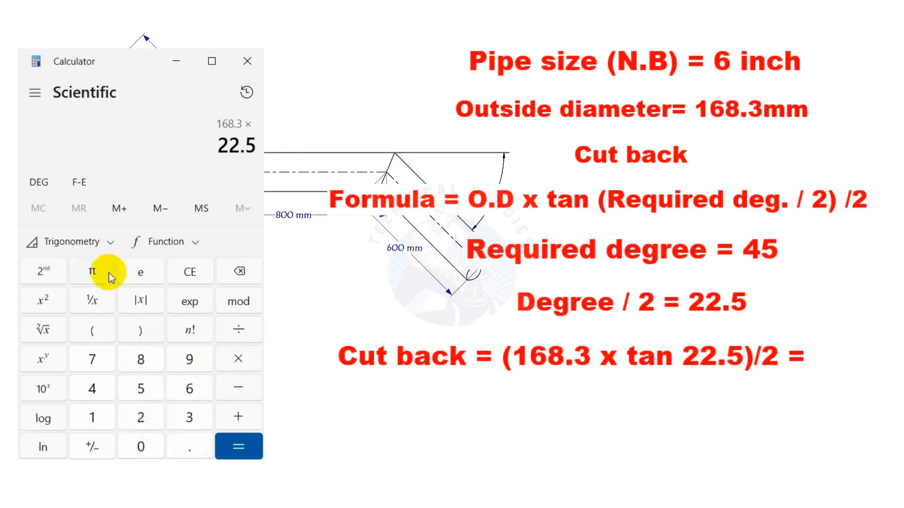
click(109, 241)
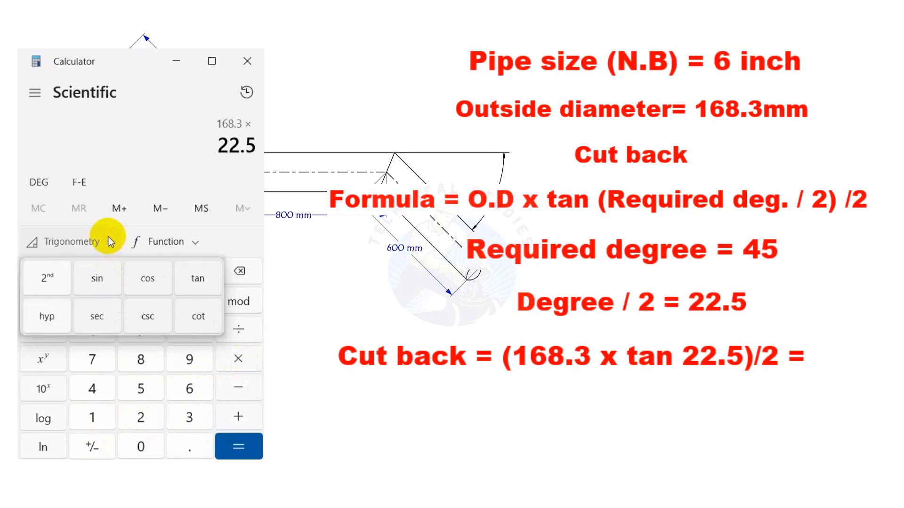
click(196, 276)
click(246, 445)
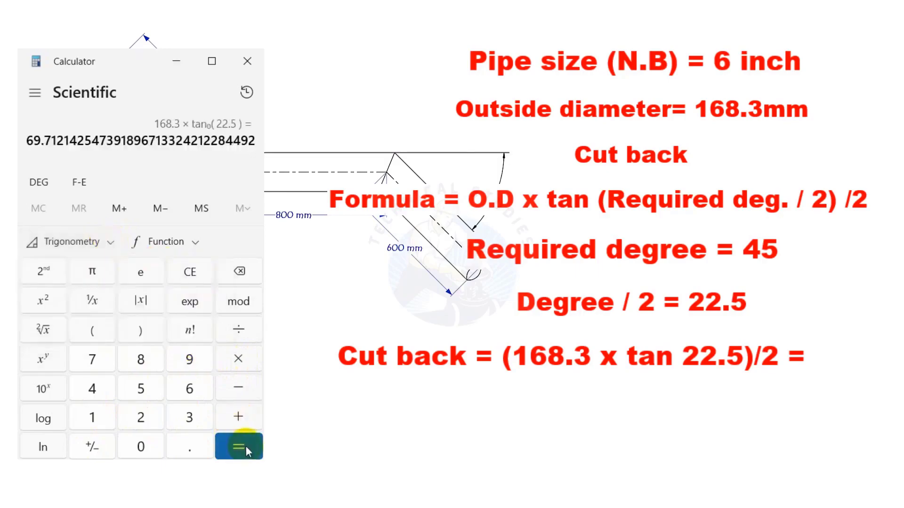
Step: Divide the product by 2, giving a cutback of about 34.86 mm
click(233, 332)
click(136, 410)
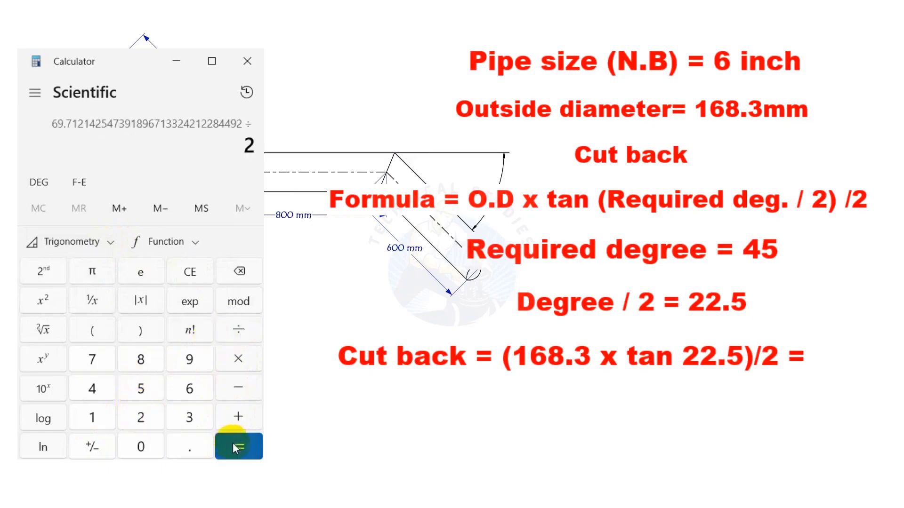
click(236, 445)
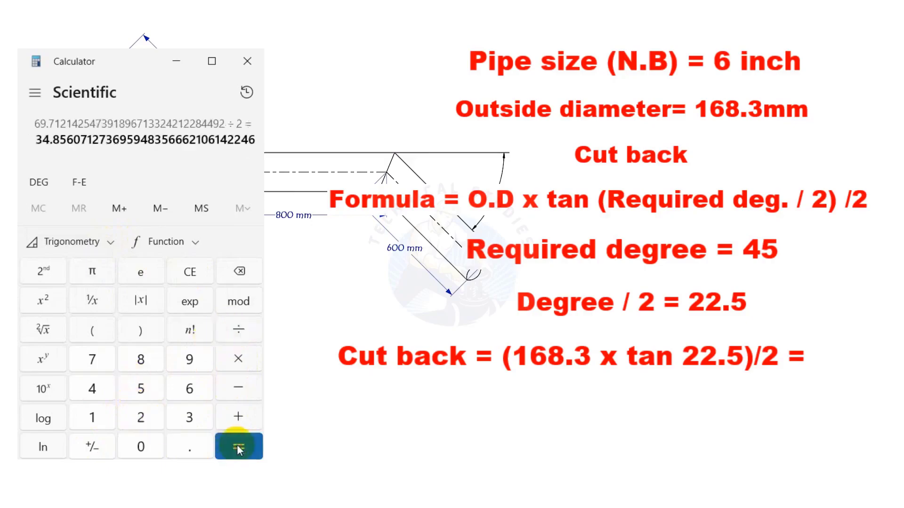